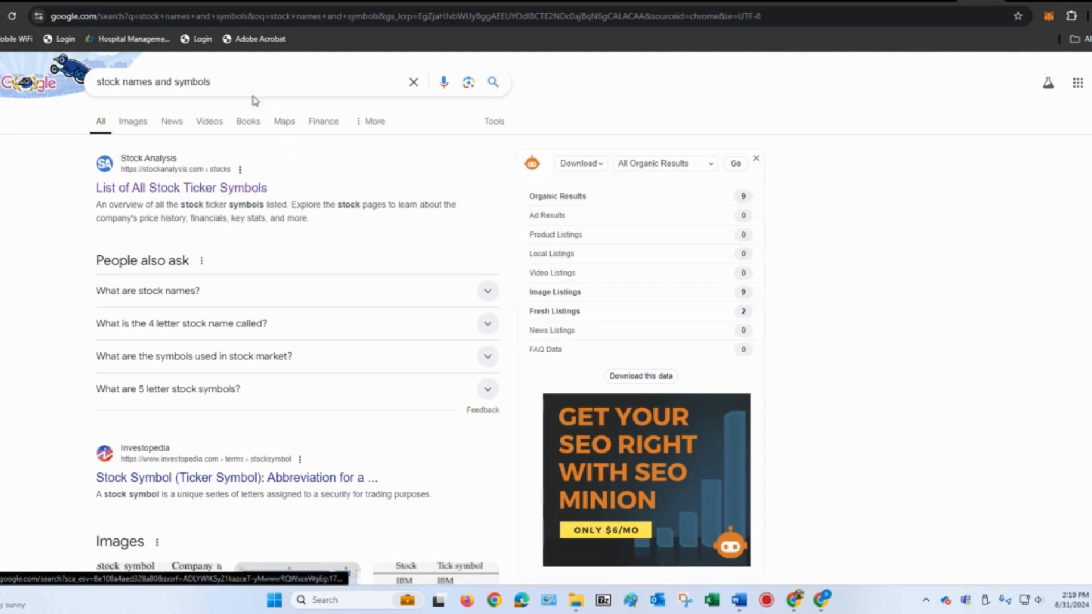
# Step: Open Stock Analysis's list of all stock ticker symbols from the search results for stock names and symbols
pyautogui.click(229, 80)
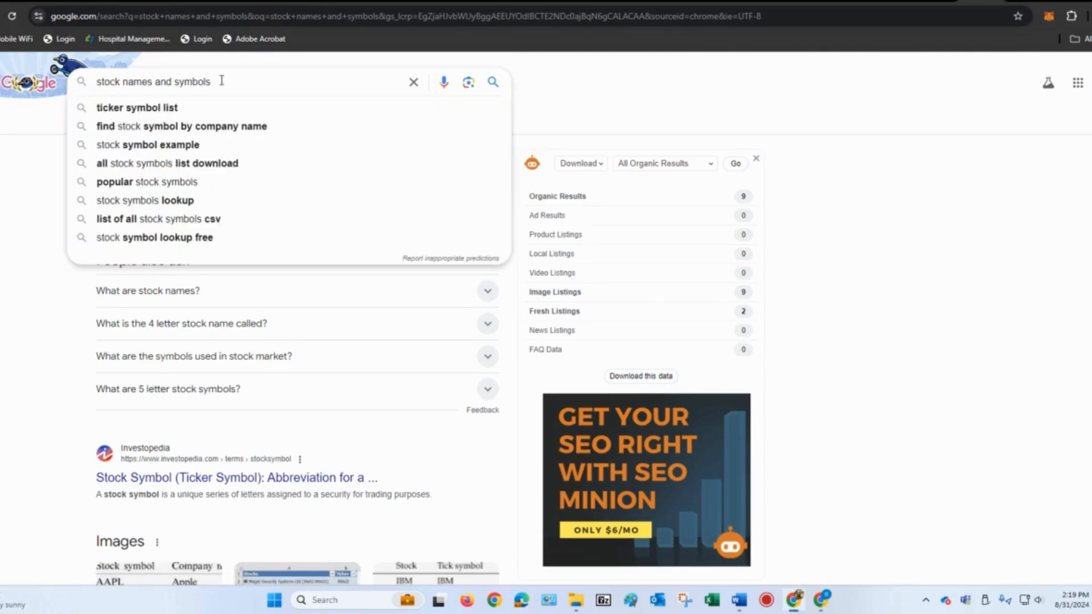
pyautogui.click(543, 84)
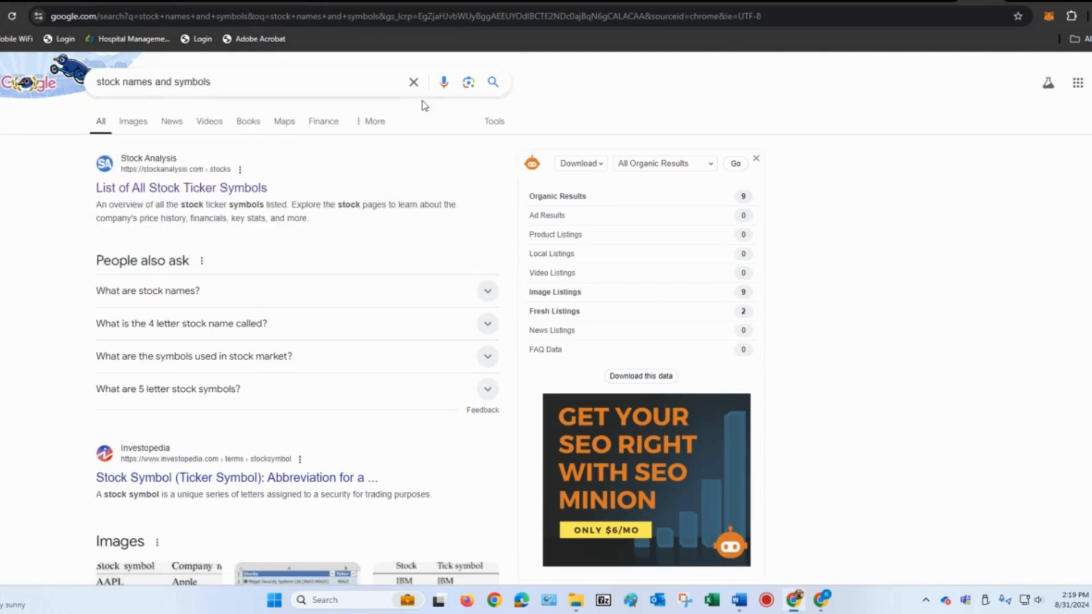
pyautogui.click(189, 197)
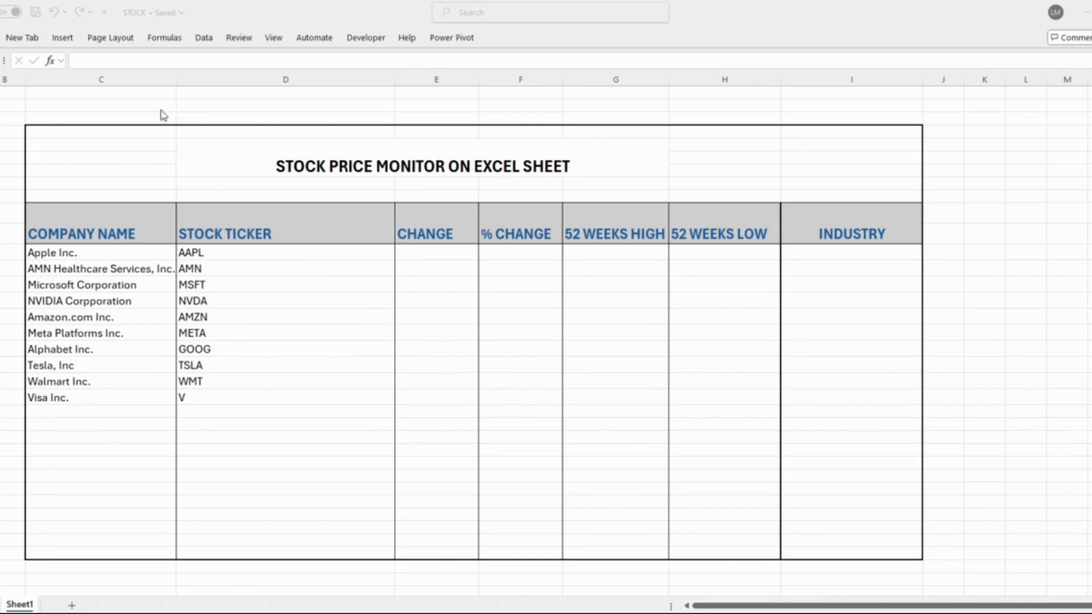
# Step: In the Excel workbook STOCK, convert Apple's ticker AAPL to the Stocks data type
pyautogui.click(229, 158)
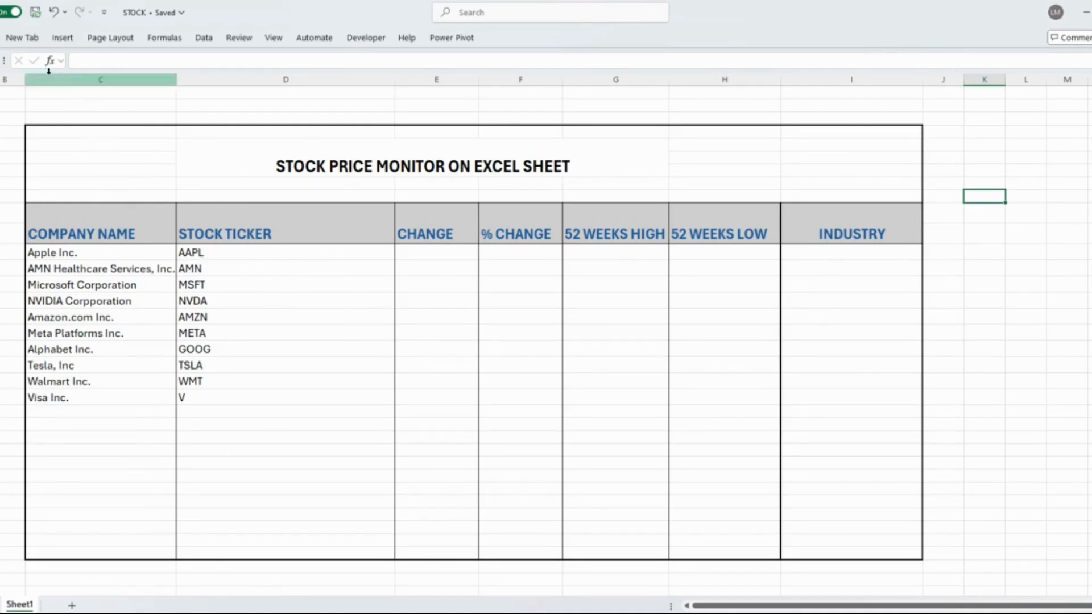
pyautogui.click(207, 39)
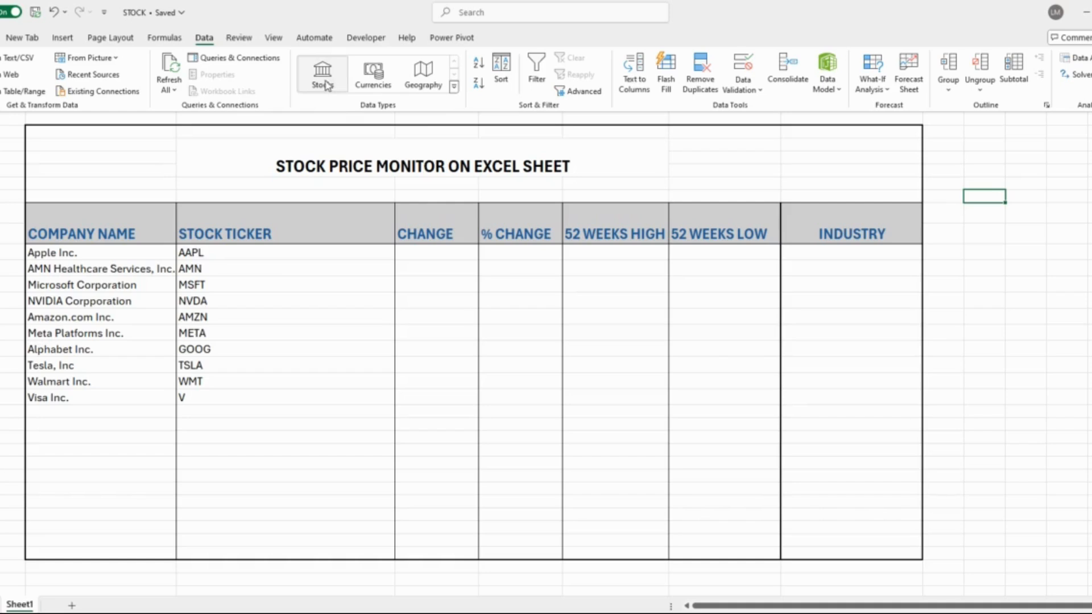
pyautogui.click(200, 255)
pyautogui.click(196, 253)
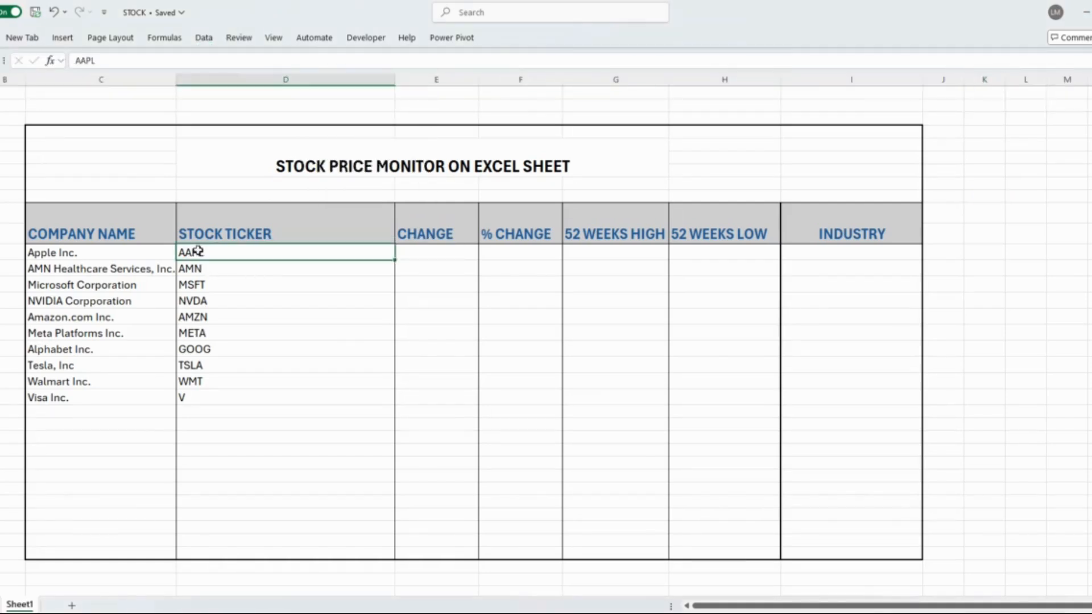
pyautogui.click(204, 38)
pyautogui.click(321, 79)
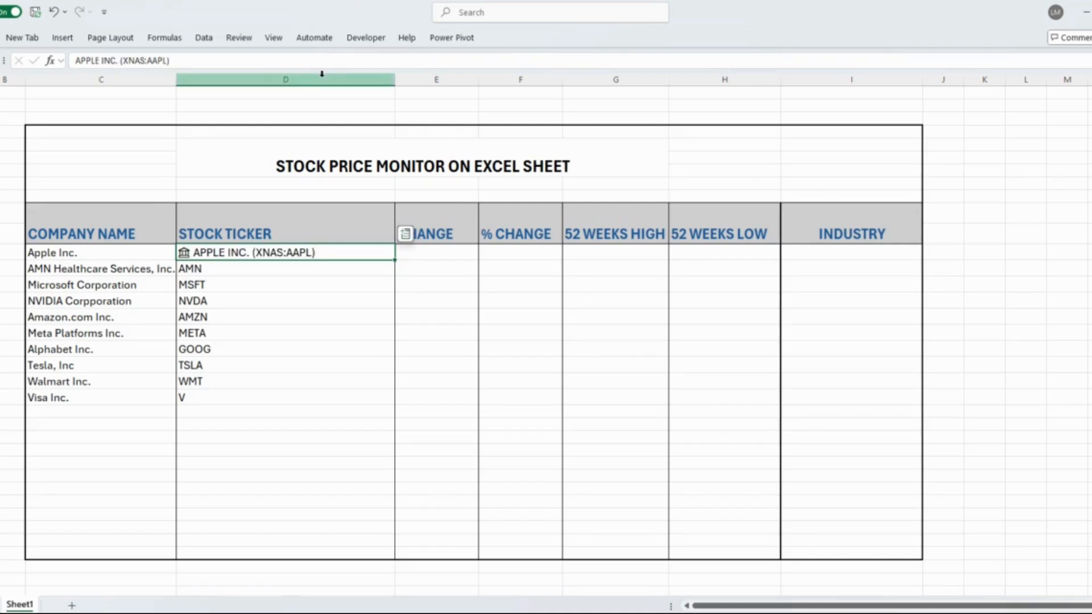
# Step: Convert the remaining tickers, from AMN down to V, to the Stocks data type
pyautogui.click(273, 276)
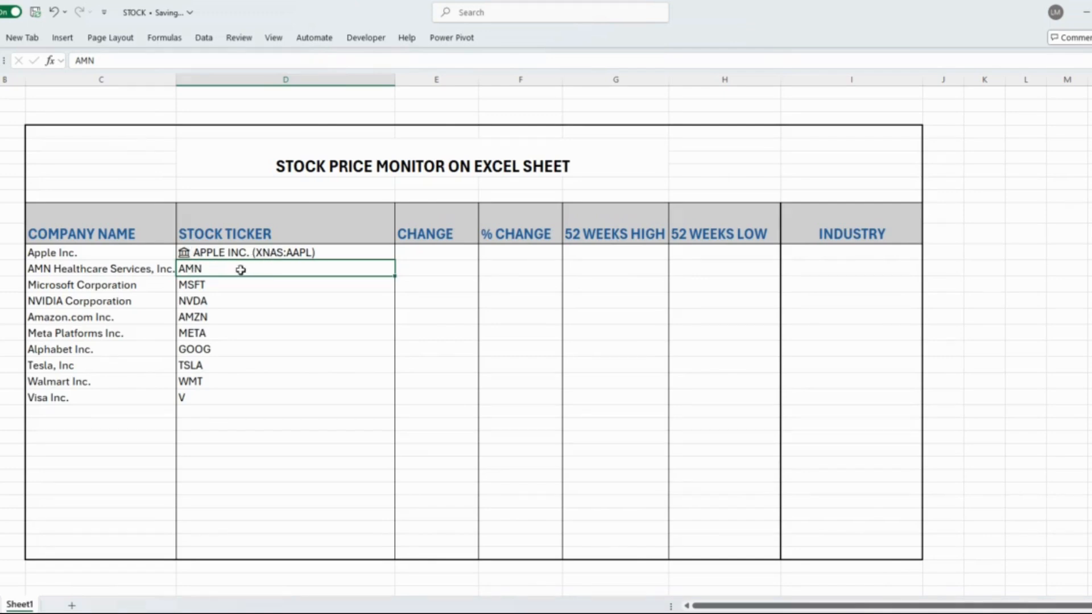
pyautogui.click(254, 302)
pyautogui.moveTo(237, 268); pyautogui.dragTo(287, 395)
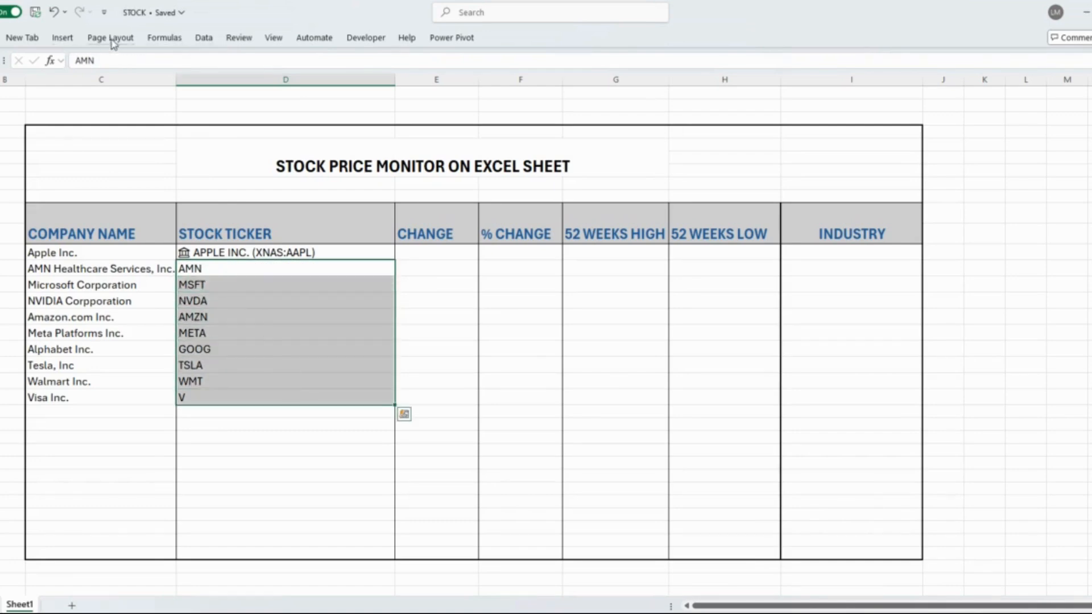
pyautogui.click(203, 39)
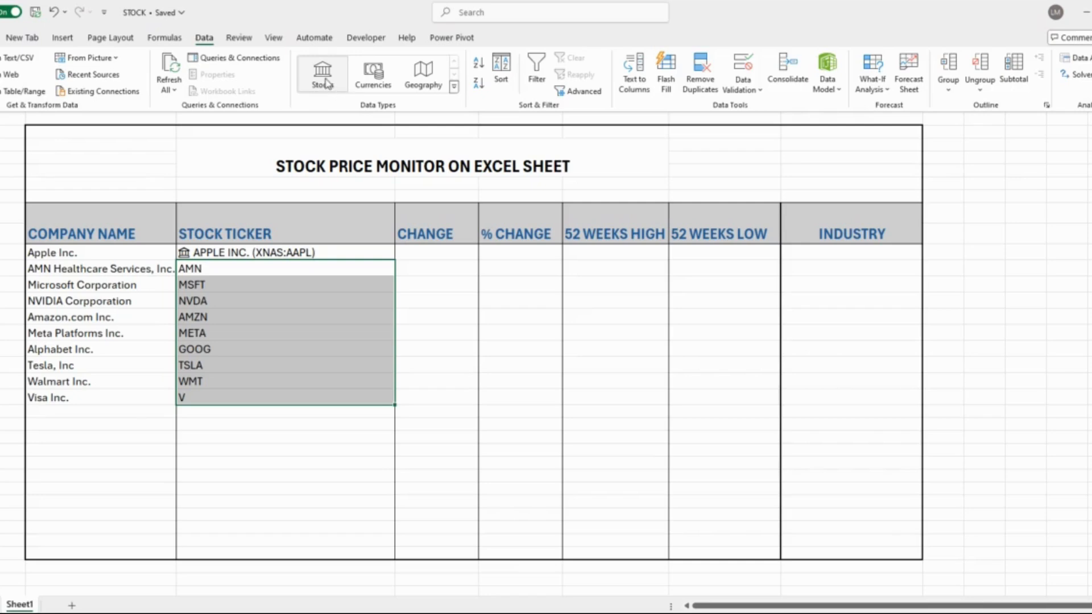
pyautogui.click(323, 78)
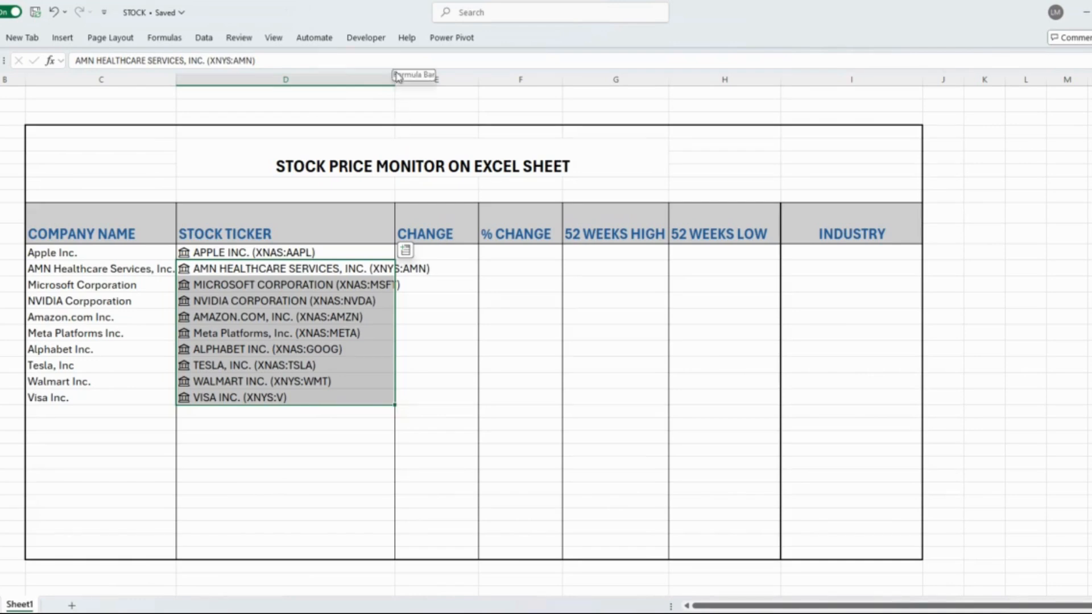
# Step: Widen the STOCK TICKER column so the longest company entry fits
pyautogui.click(375, 70)
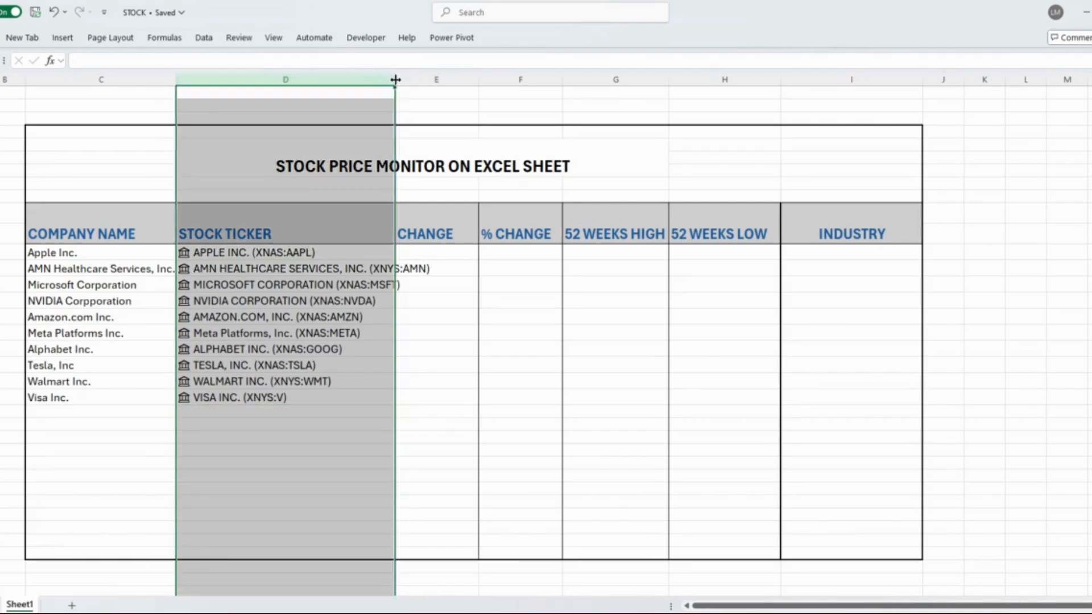
pyautogui.moveTo(396, 80); pyautogui.dragTo(432, 80)
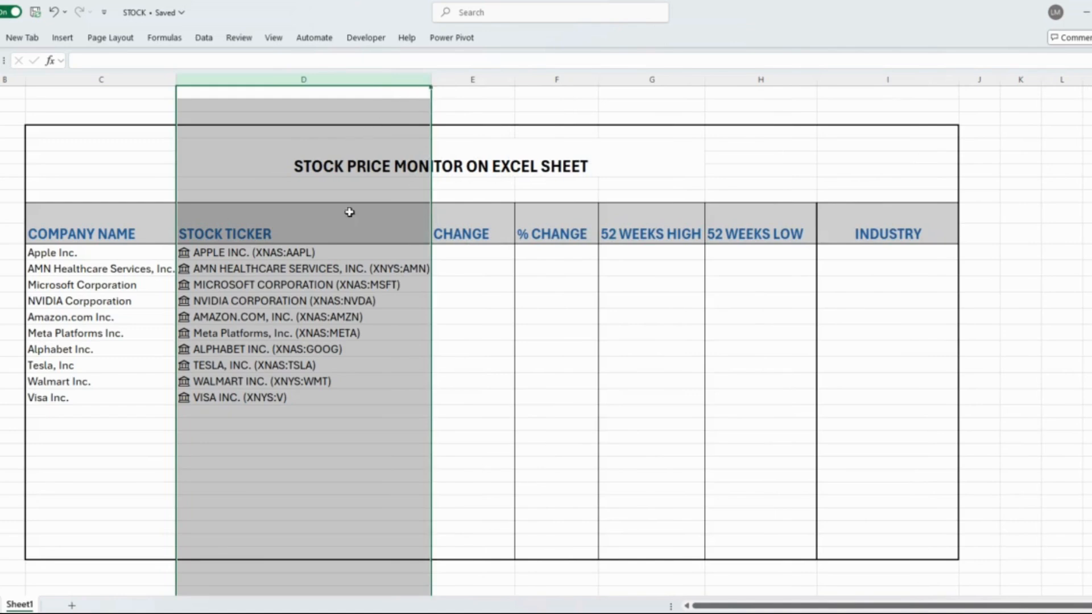
pyautogui.click(366, 436)
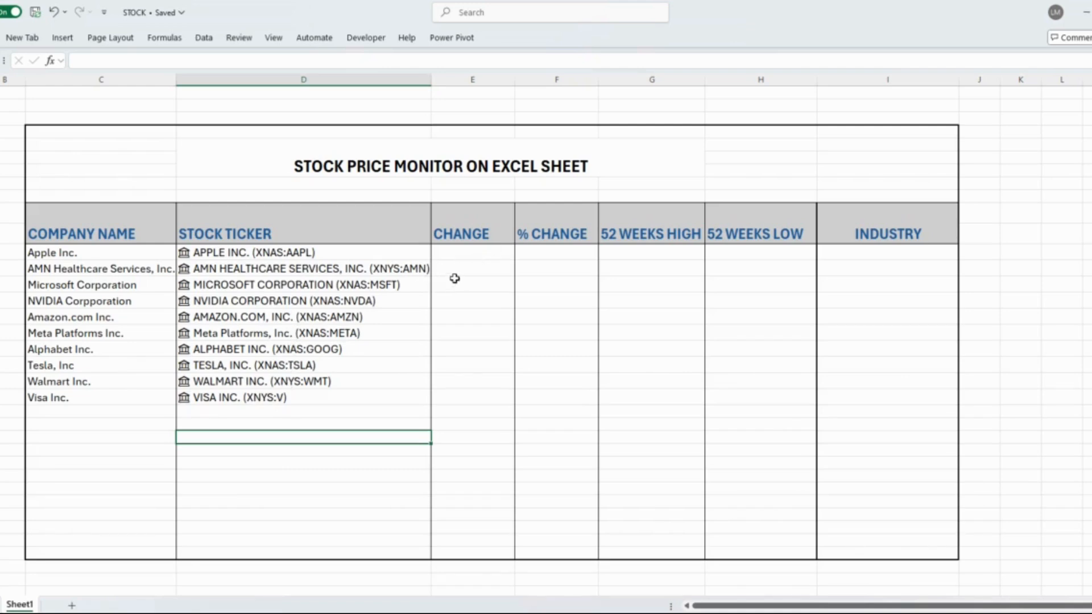
# Step: Add the Change and Change (%) fields from Apple's stock entry to its row
pyautogui.click(377, 252)
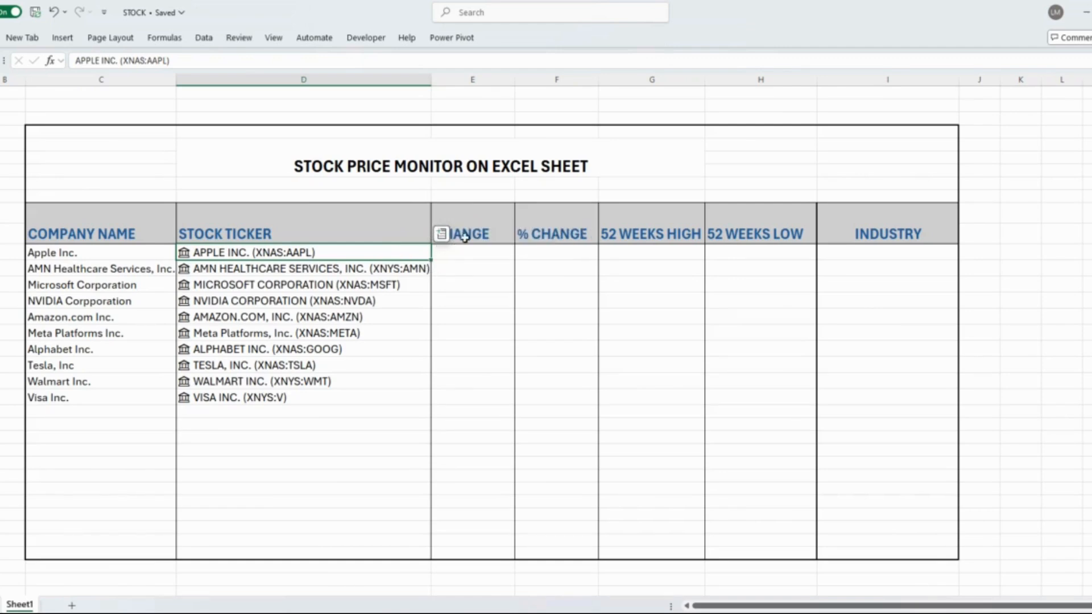
pyautogui.click(441, 234)
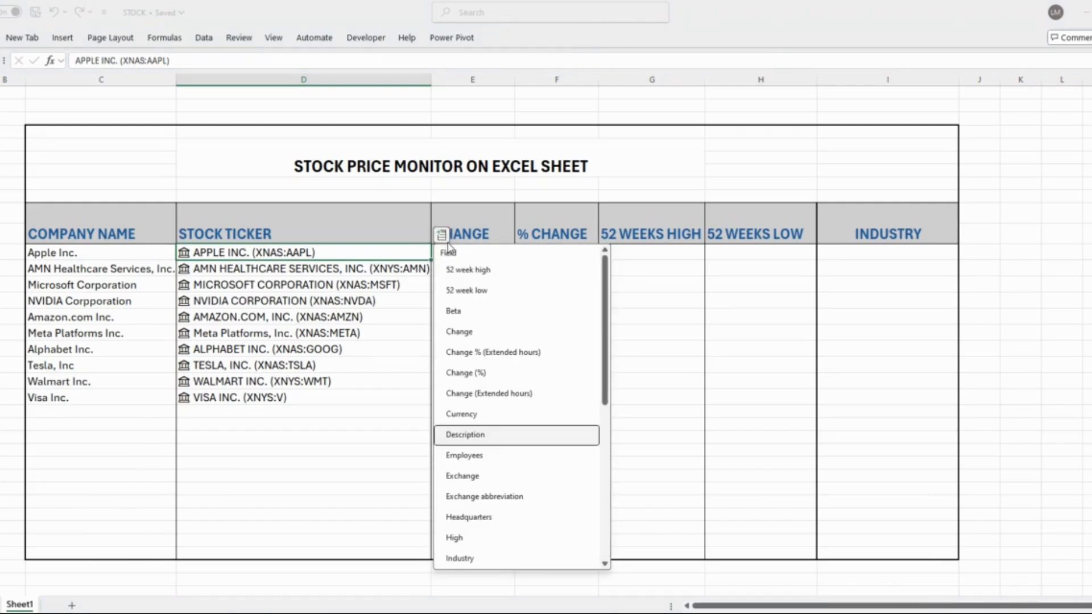
pyautogui.click(479, 334)
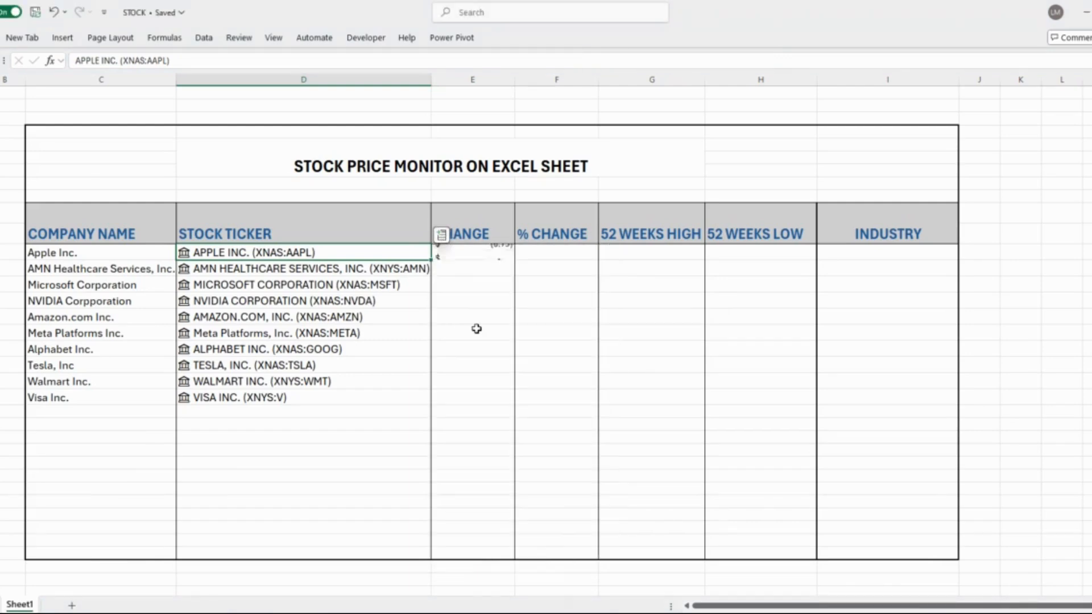
pyautogui.click(441, 234)
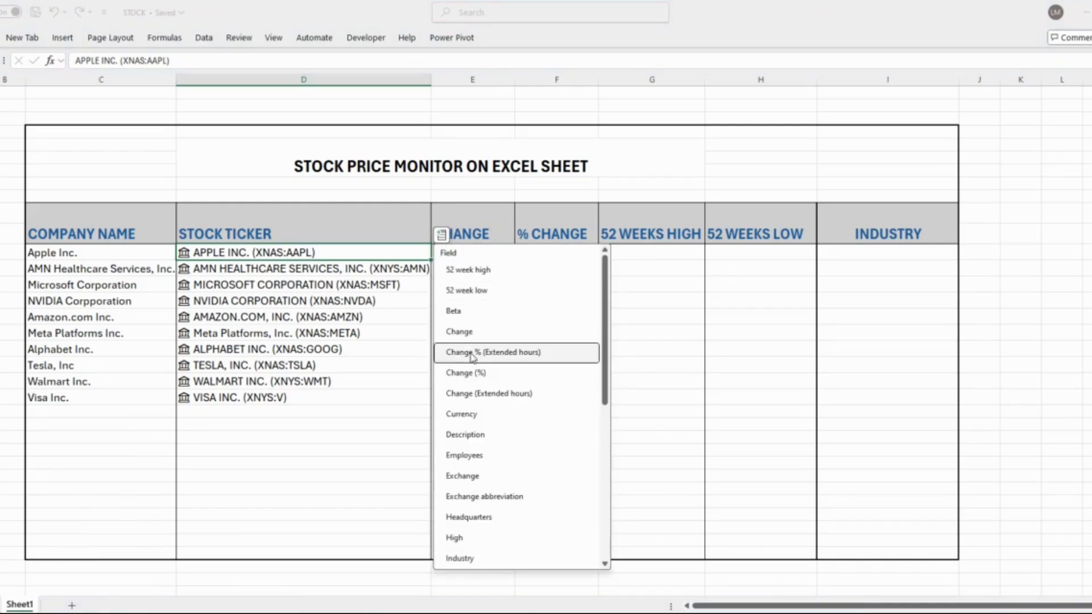
pyautogui.click(470, 373)
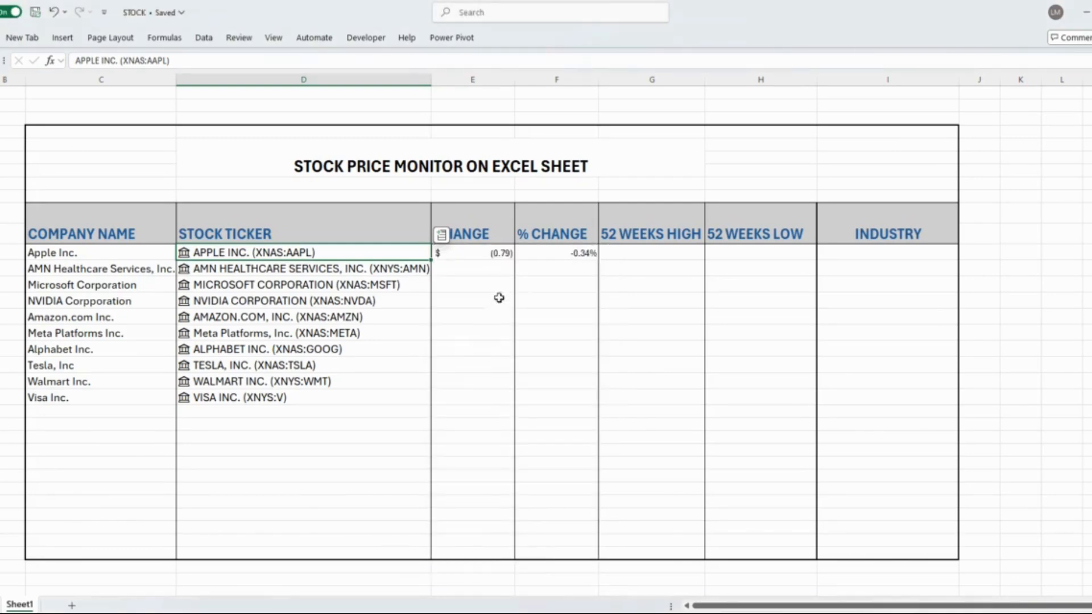
# Step: Add the 52 week high and 52 week low fields to Apple's row
pyautogui.click(442, 239)
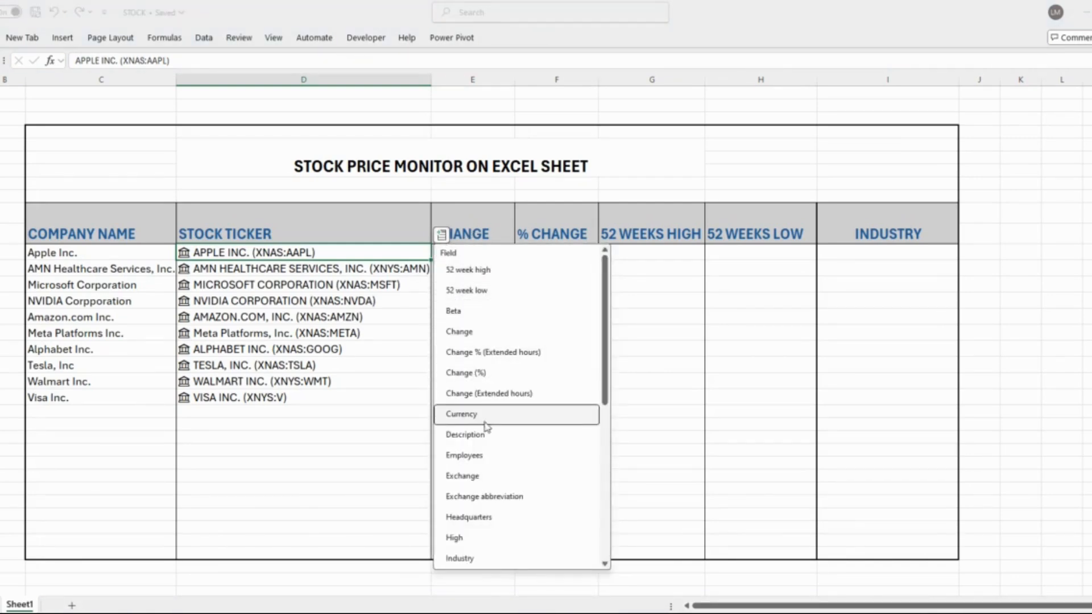
pyautogui.click(484, 271)
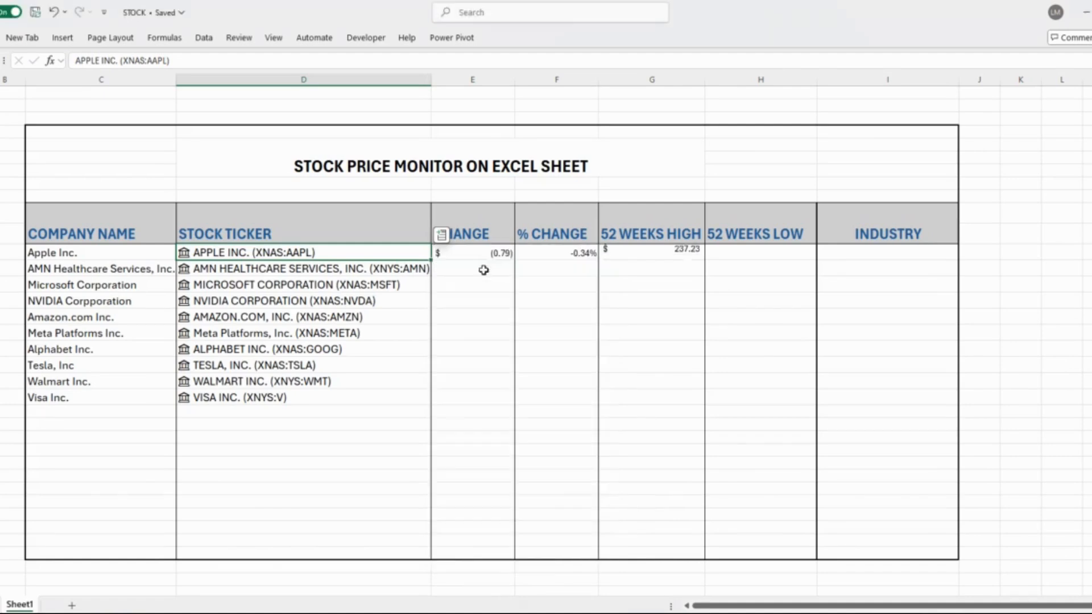
pyautogui.click(442, 239)
pyautogui.click(469, 284)
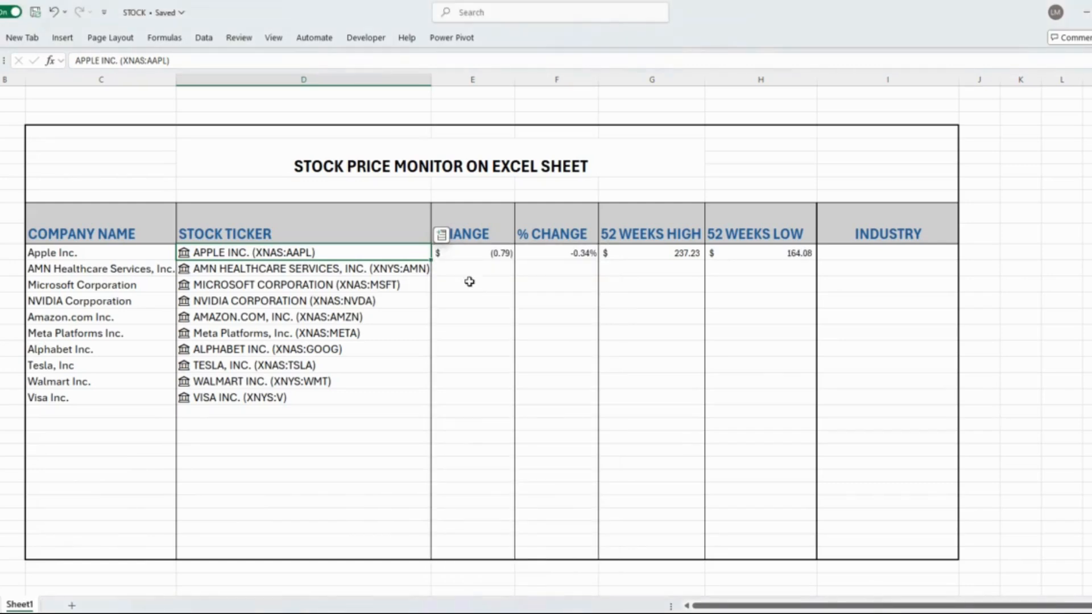
# Step: Add the Industry field to Apple's row and widen the INDUSTRY column to fit its text
pyautogui.click(442, 237)
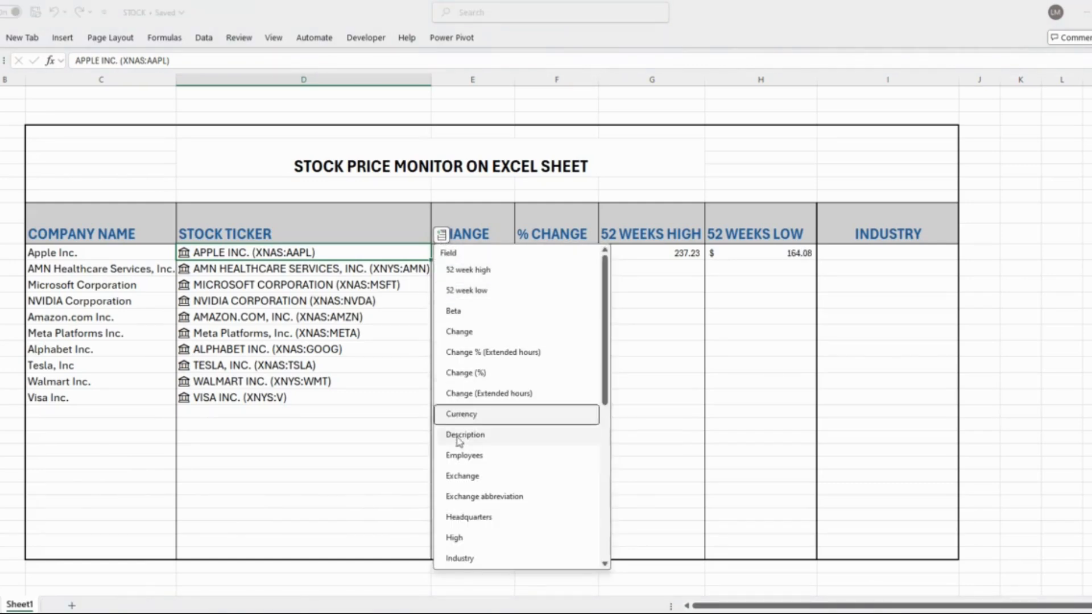
pyautogui.click(470, 557)
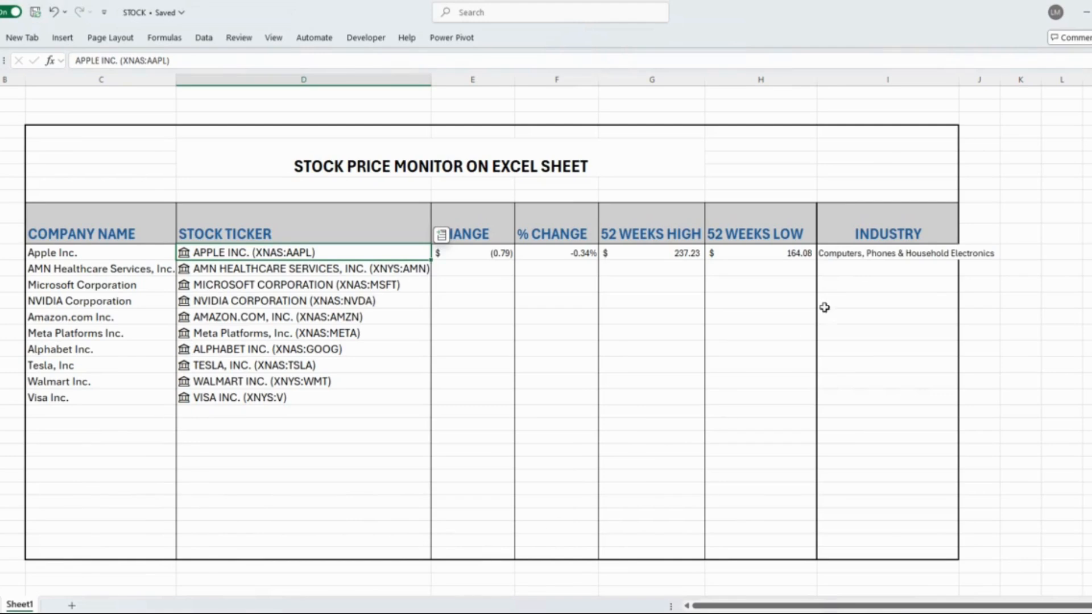
pyautogui.click(938, 76)
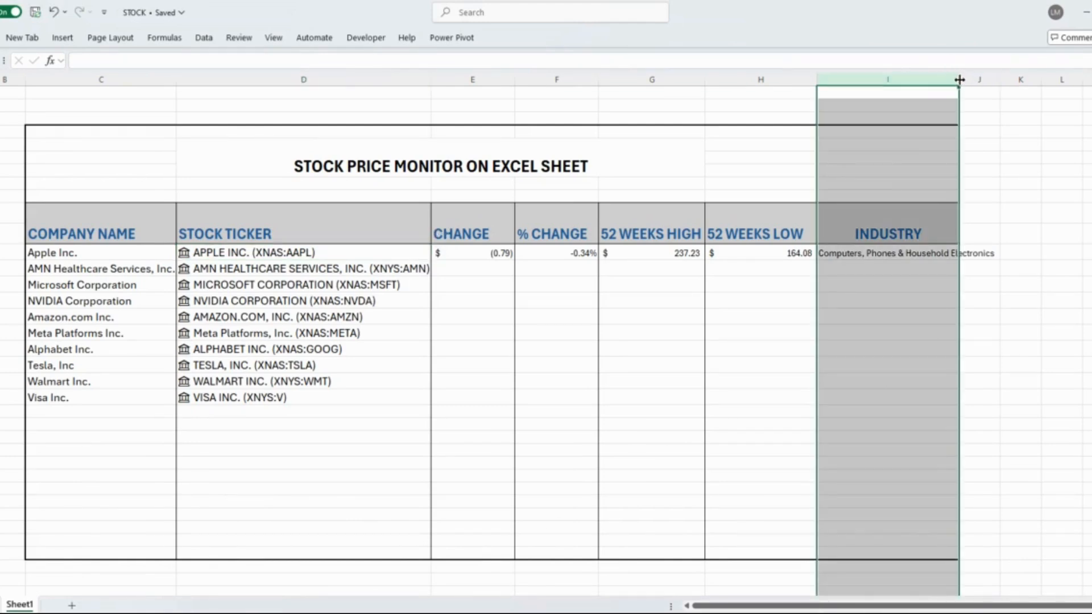
pyautogui.moveTo(959, 80); pyautogui.dragTo(1039, 80)
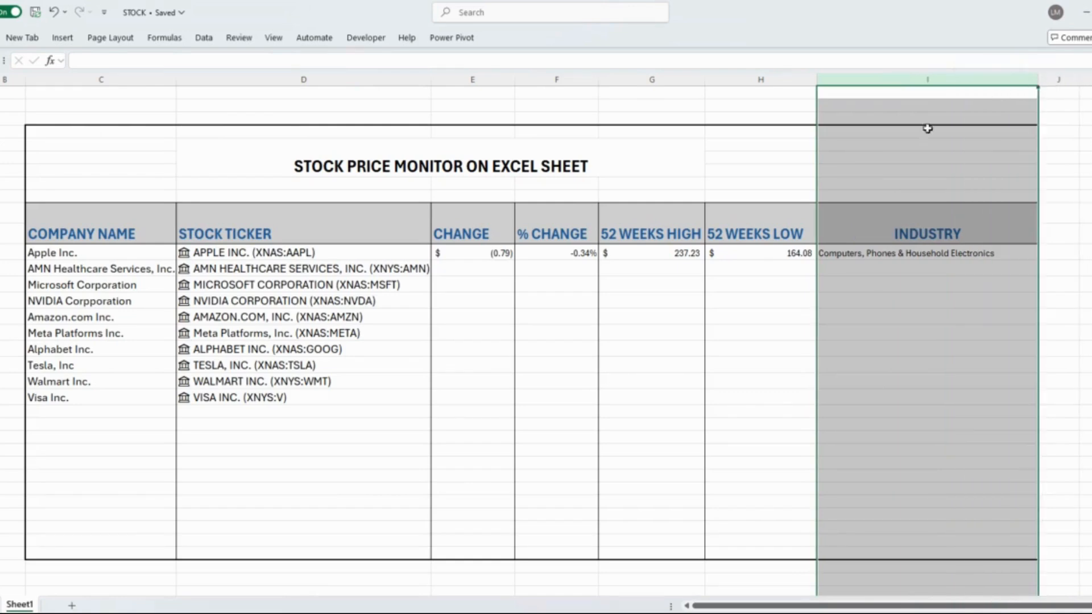
pyautogui.click(447, 335)
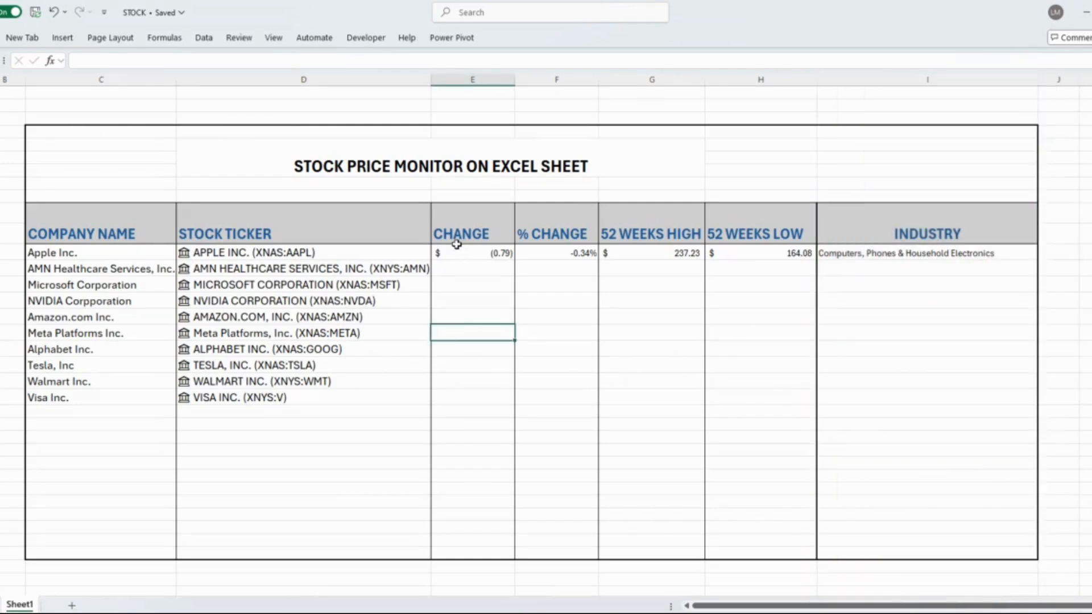
# Step: Fill Apple's formulas from CHANGE through INDUSTRY down to the Visa row
pyautogui.moveTo(448, 248); pyautogui.dragTo(927, 249)
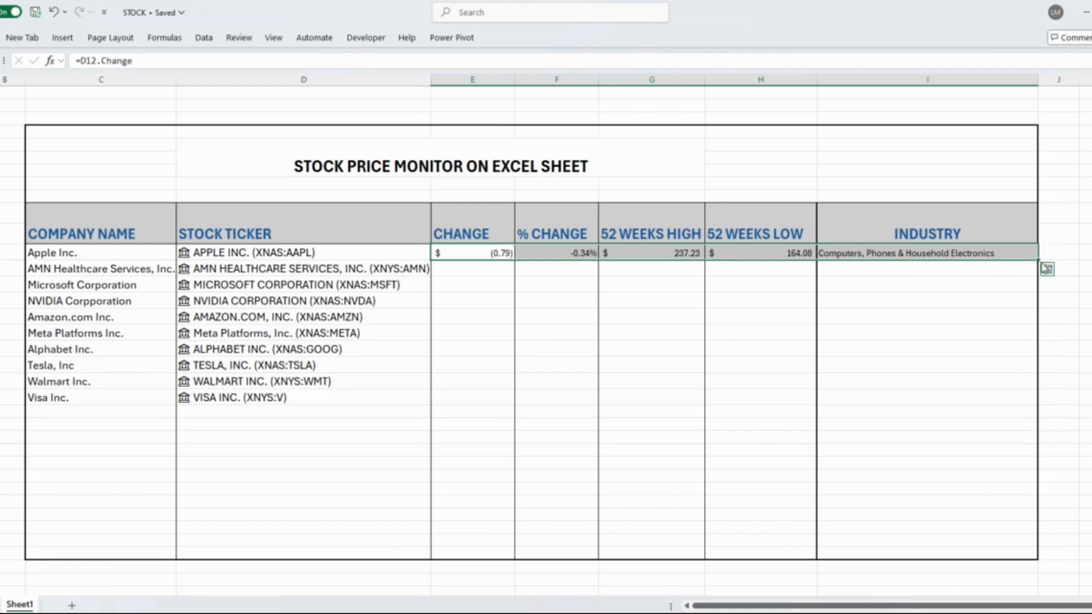
pyautogui.doubleClick(1038, 261)
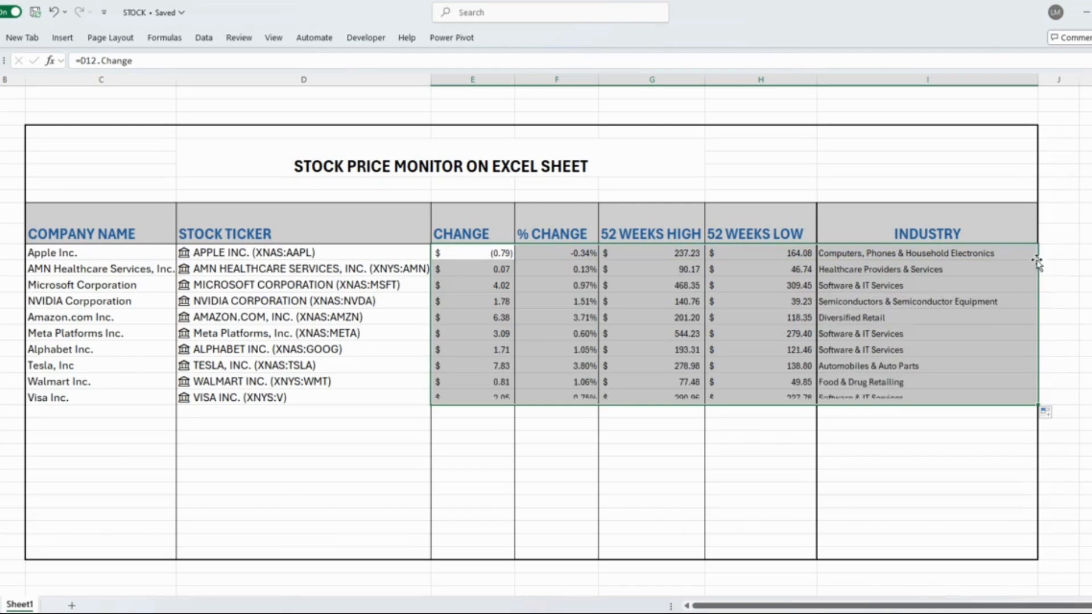
pyautogui.click(550, 462)
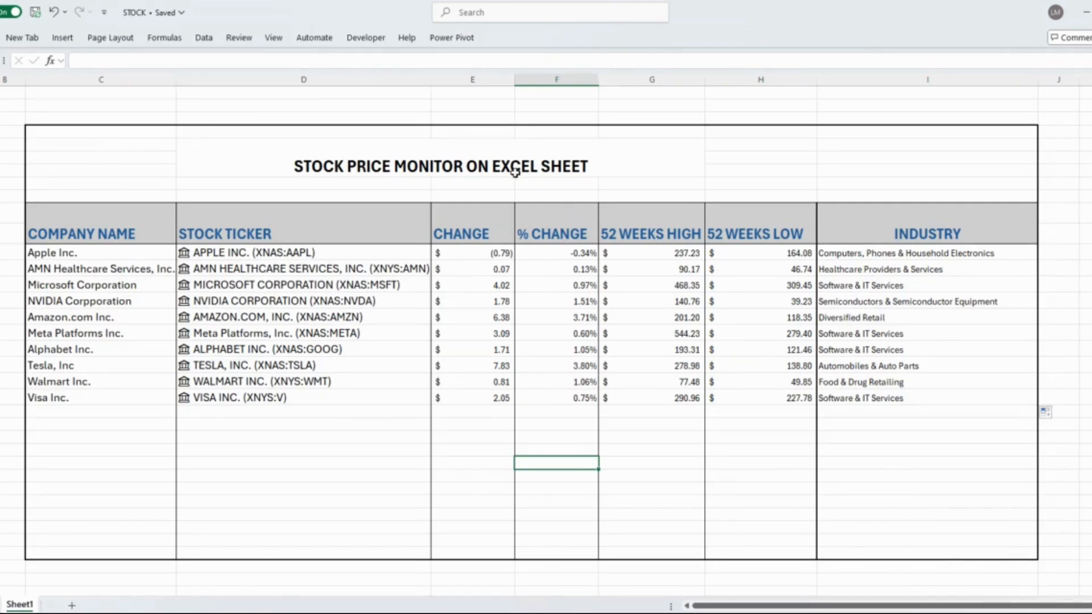
# Step: Try to convert the CHANGE column to the Currencies data type, and undo the conversion
pyautogui.click(470, 79)
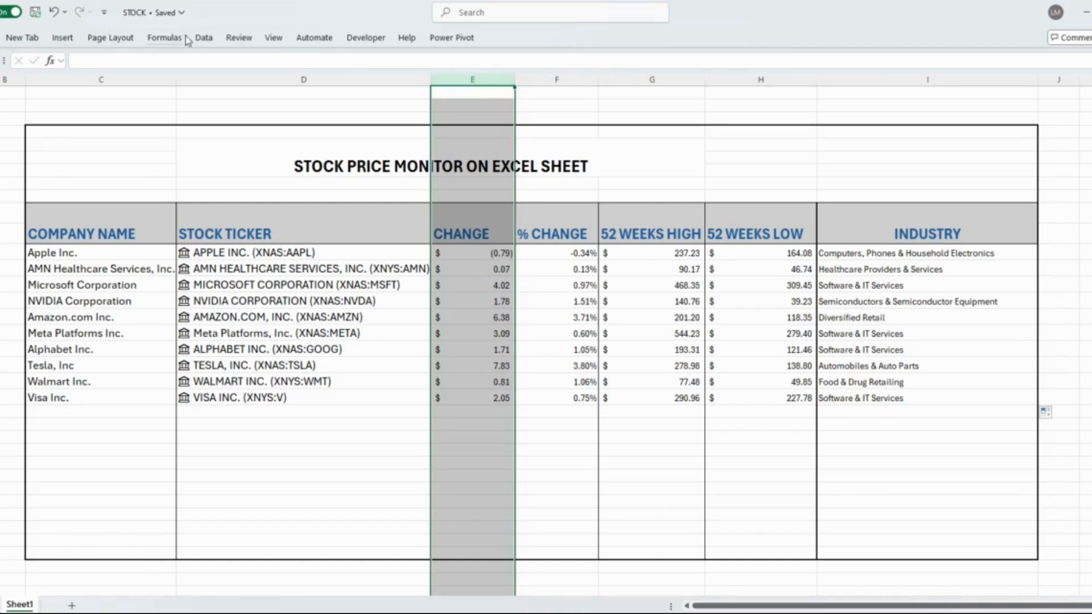
pyautogui.click(204, 39)
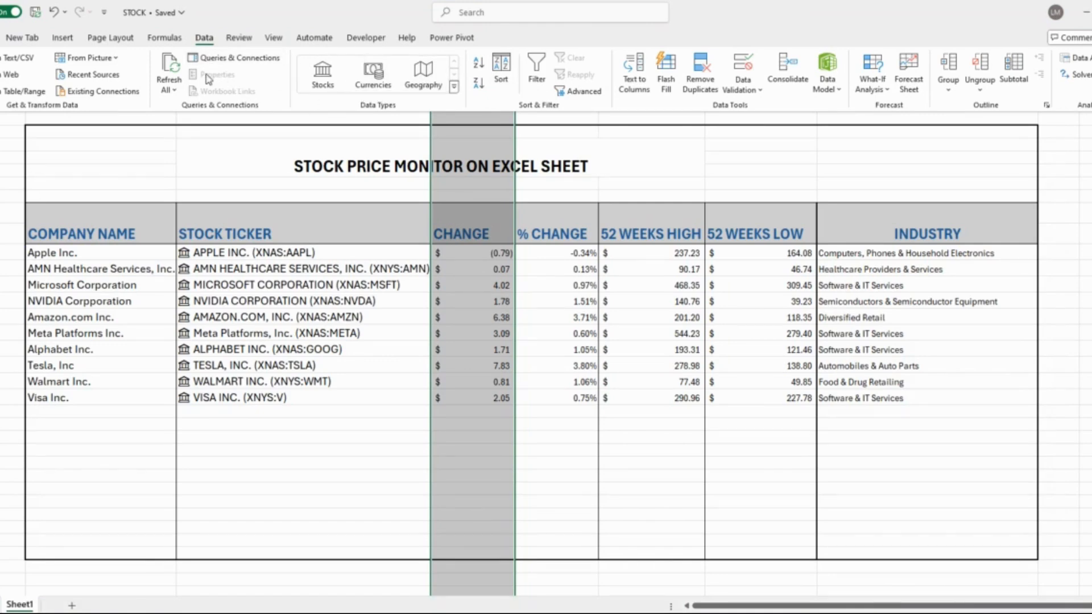
pyautogui.click(375, 80)
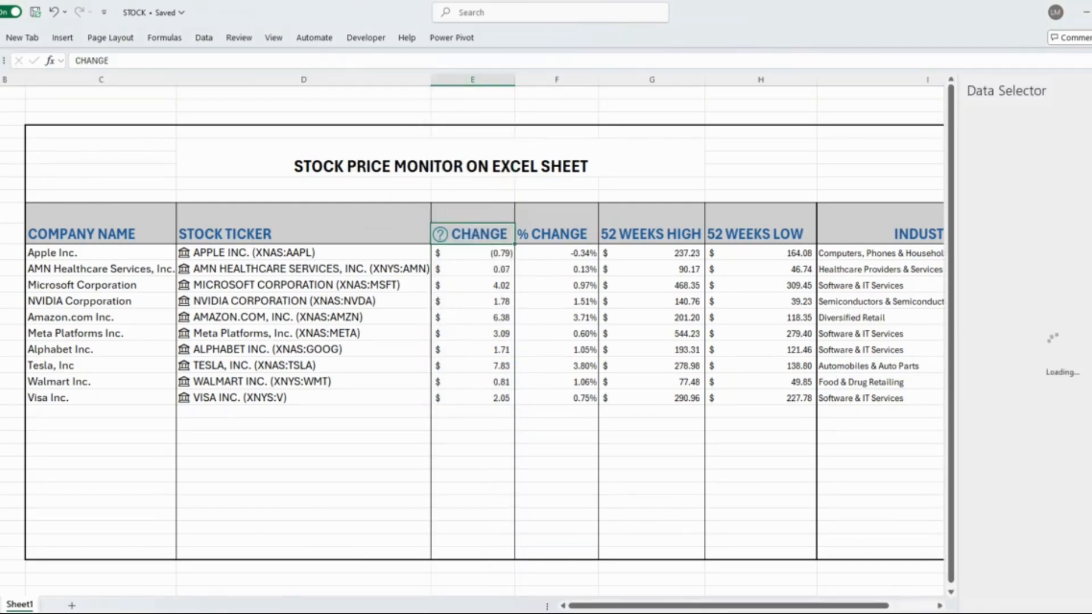
pyautogui.click(55, 14)
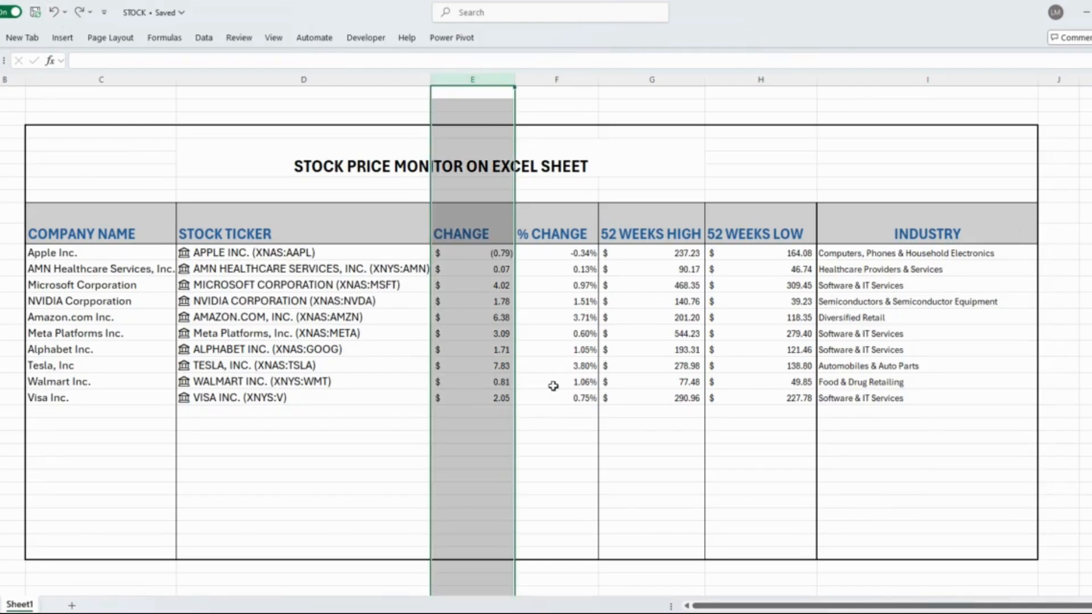
pyautogui.click(549, 426)
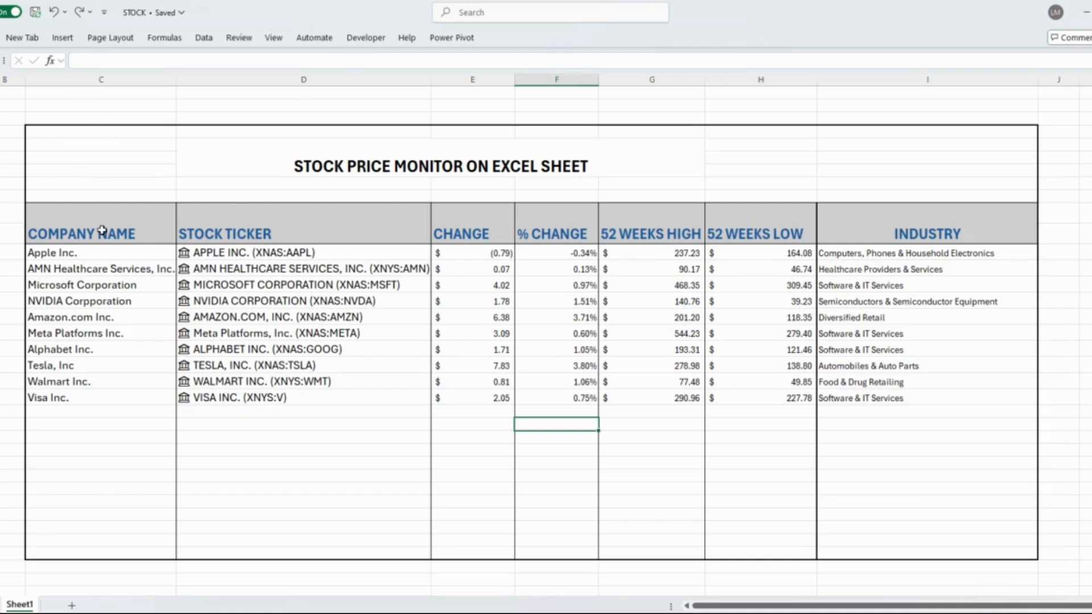
# Step: Refresh all stock data in the workbook to fetch the latest prices
pyautogui.scroll(-1, 422, 288)
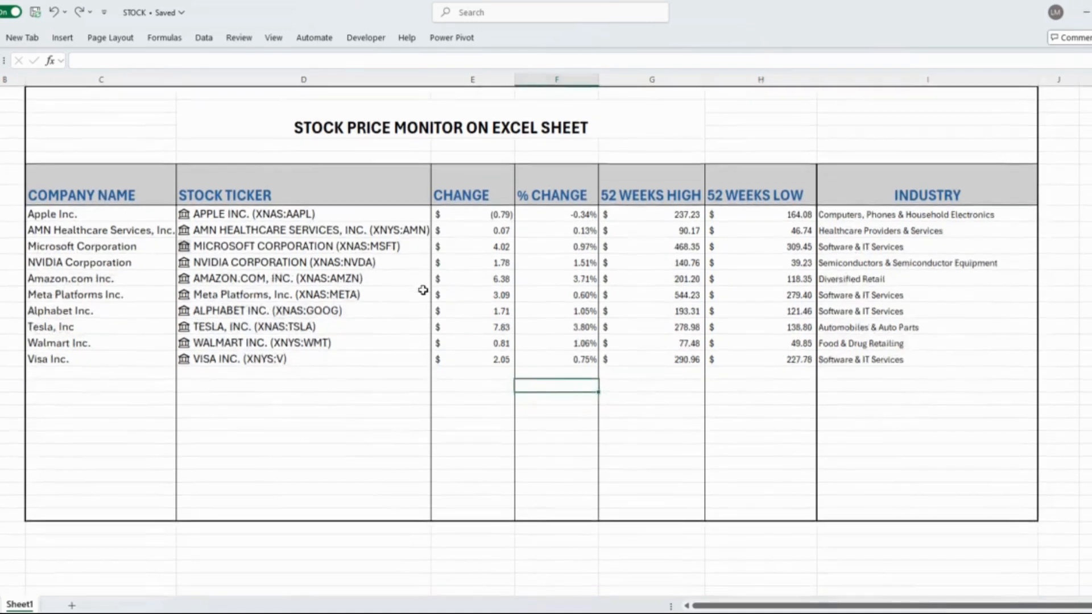
pyautogui.scroll(1, 422, 288)
pyautogui.click(204, 37)
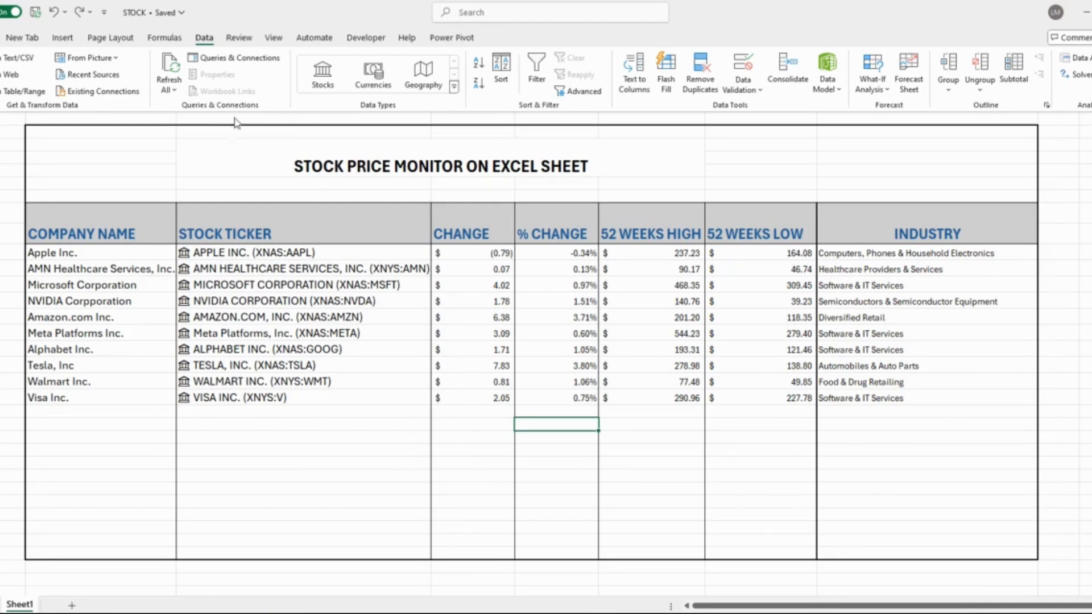
pyautogui.click(170, 74)
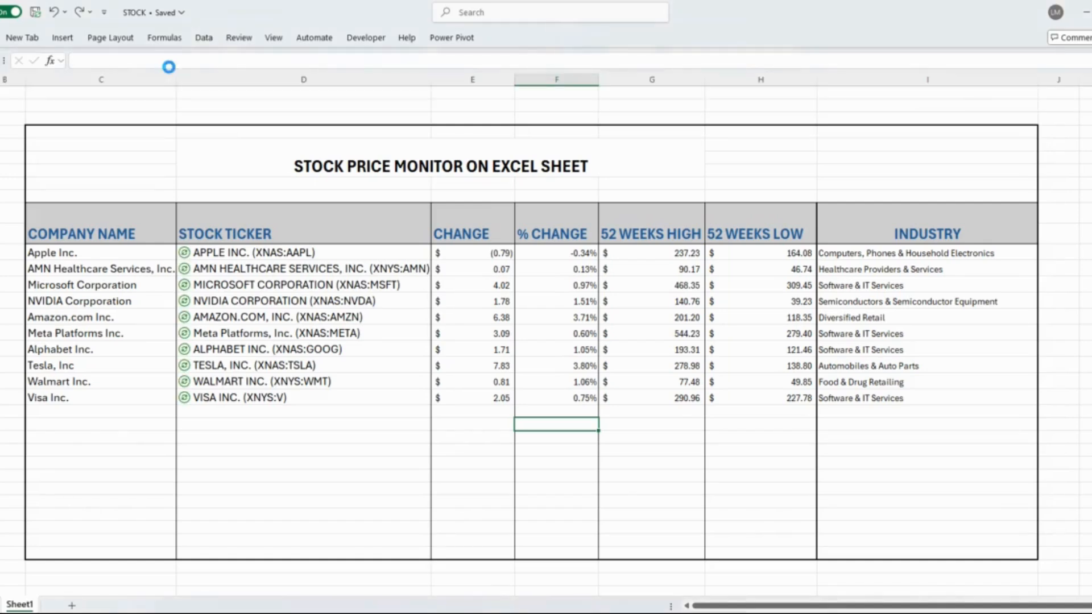